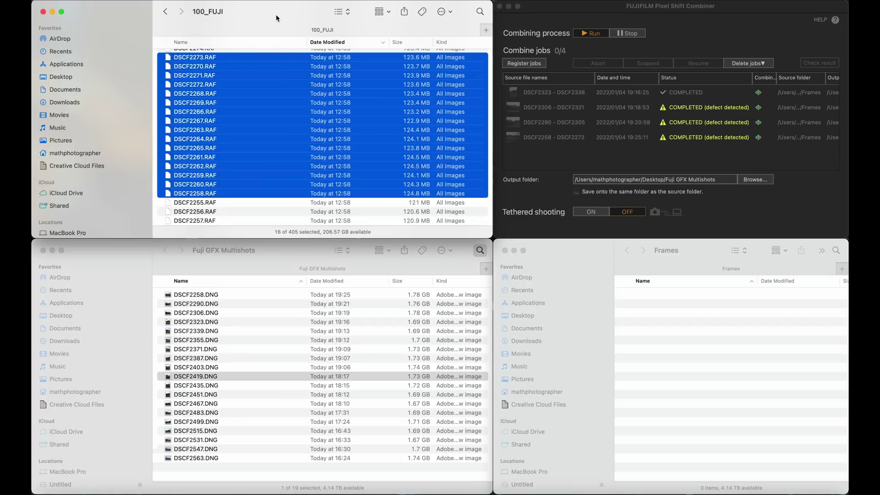
- Copy the 16 selected RAF files, DSCF2258 to DSCF2273, from the 100_FUJI folder into the empty Frames folder
scroll(264, 82, "up", 1)
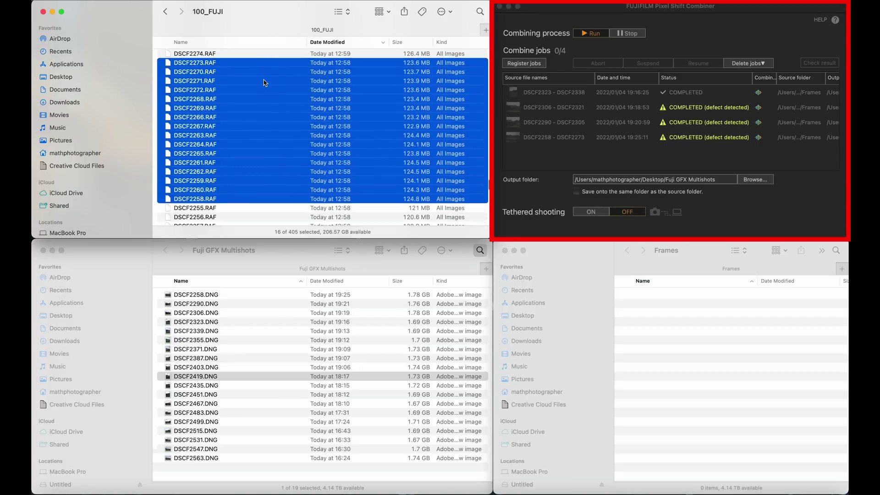
scroll(264, 83, "up", 2)
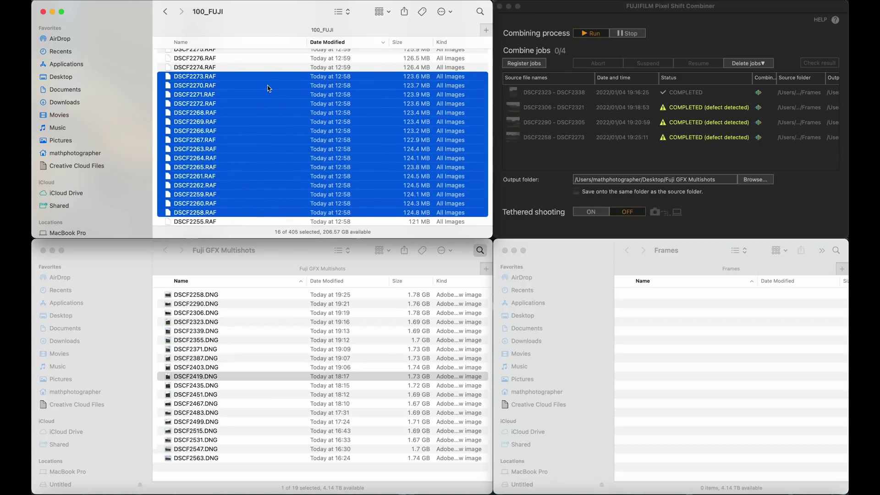
left_click_drag(269, 89, 715, 360)
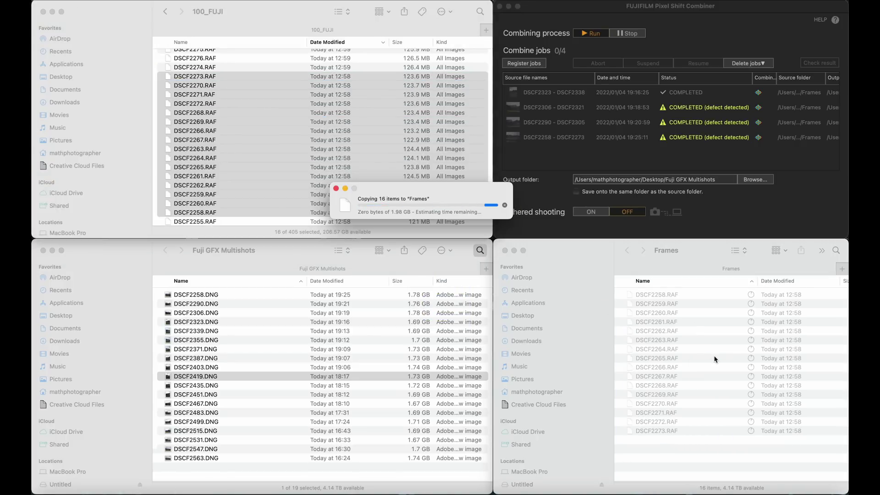
- In FUJIFILM Pixel Shift Combiner, register a High resolution + Accurate color job using all 16 RAF files in the Frames folder
left_click(530, 65)
left_click(403, 108)
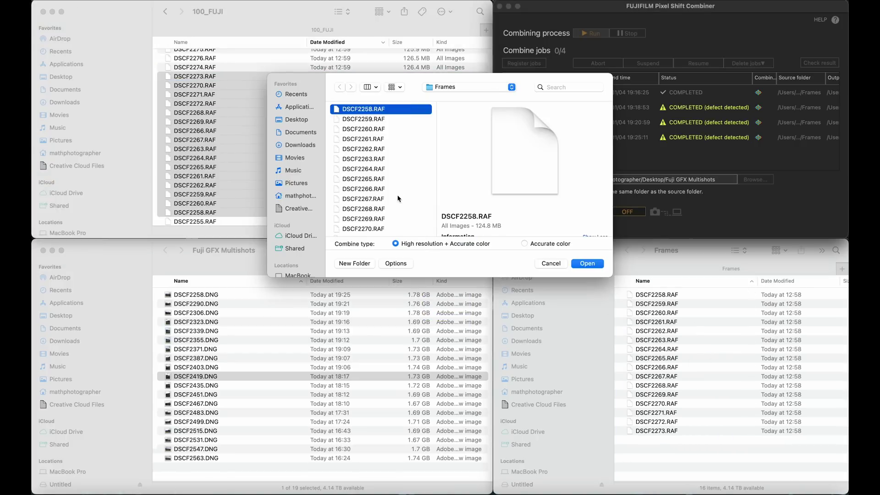
scroll(397, 198, "down", 2)
key("super+a")
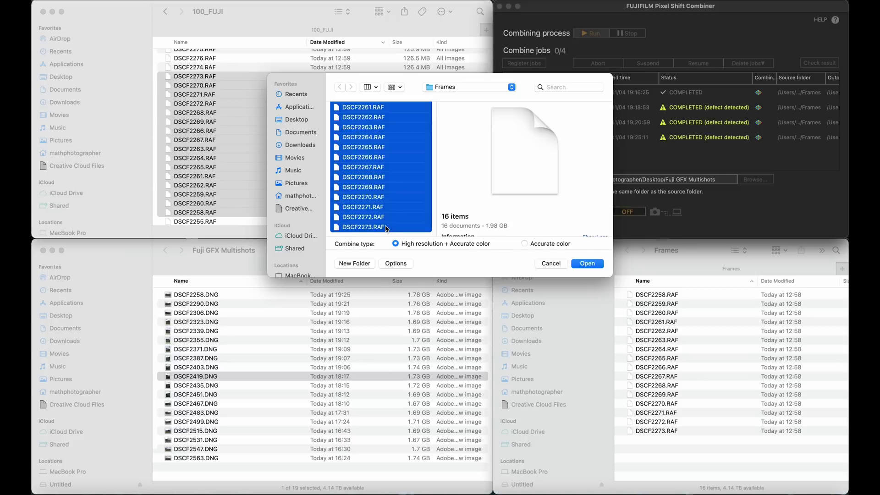
left_click(587, 263)
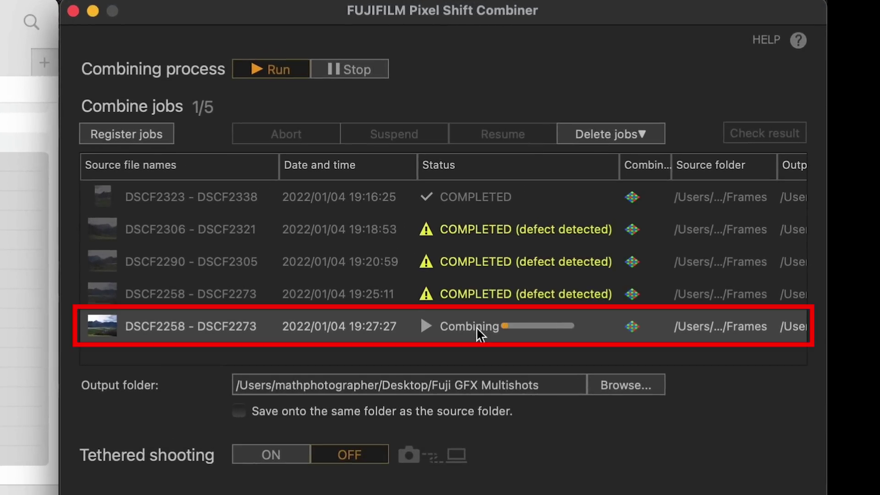
left_click(27, 327)
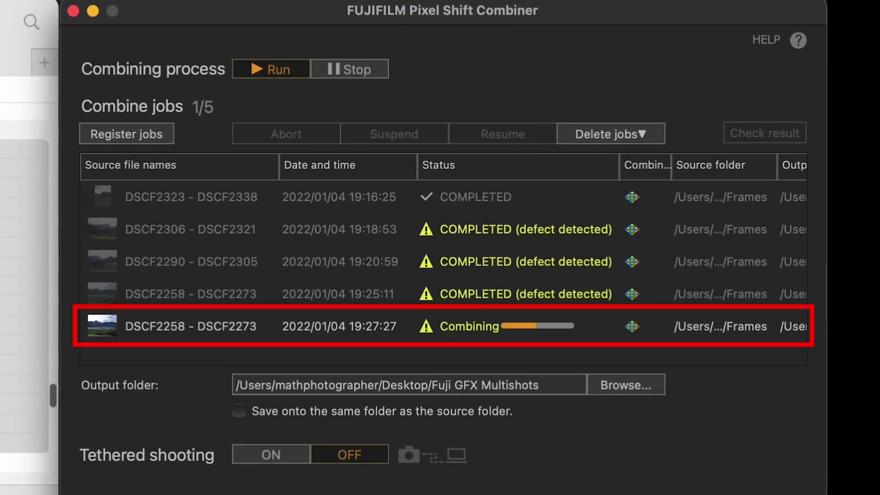
scroll(24, 297, "down", 3)
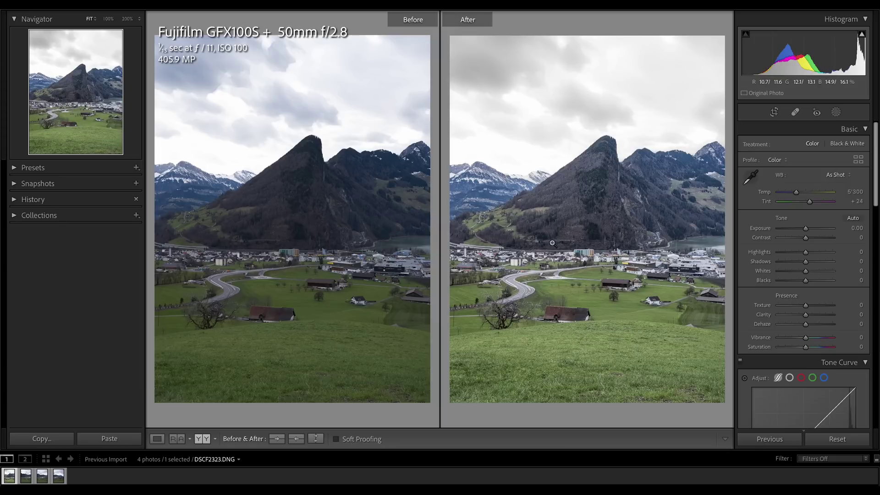
- In Lightroom, examine the multicoloured building, houses and road of DSCF2323.DNG at 100% in the Before/After comparison
left_click(581, 251)
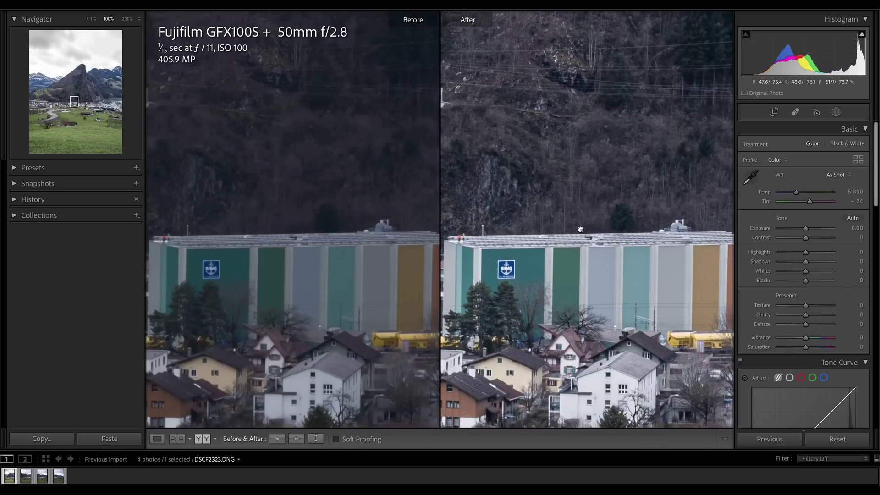
left_click_drag(582, 250, 570, 172)
left_click_drag(600, 278, 588, 209)
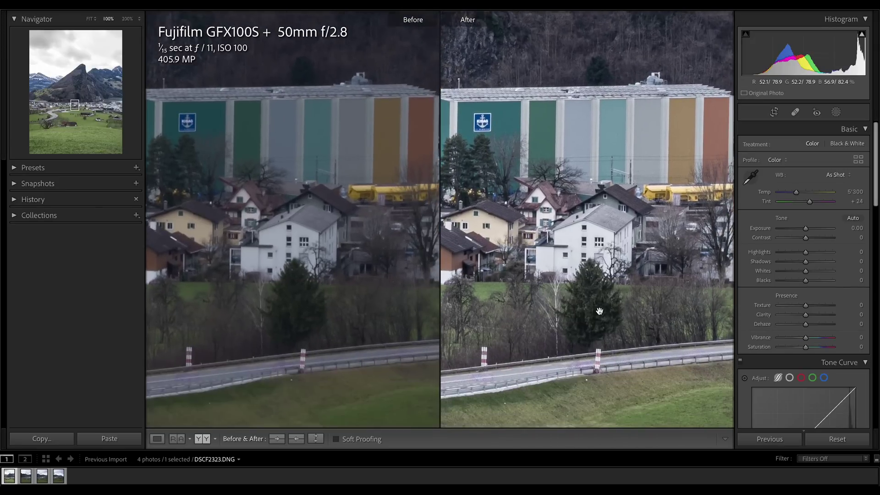
left_click_drag(597, 308, 556, 202)
left_click(556, 204)
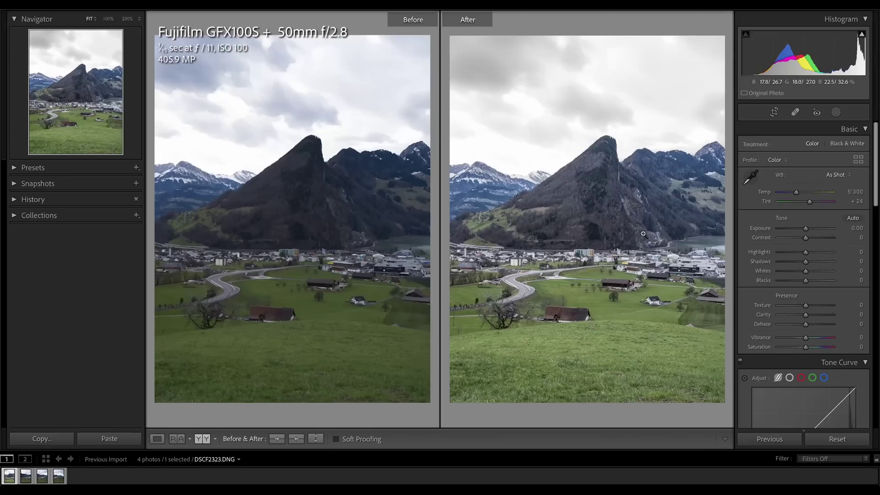
- Compare the small white meadow house, the blue lakeside hall and the industrial rooftops at 100% in both versions
left_click(653, 302)
left_click_drag(652, 301, 561, 265)
left_click(559, 267)
left_click(697, 252)
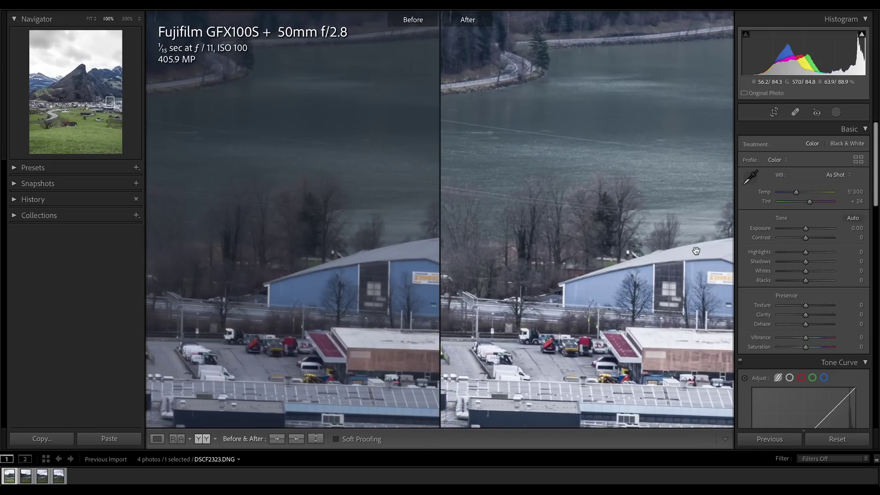
scroll(695, 251, "down", 5)
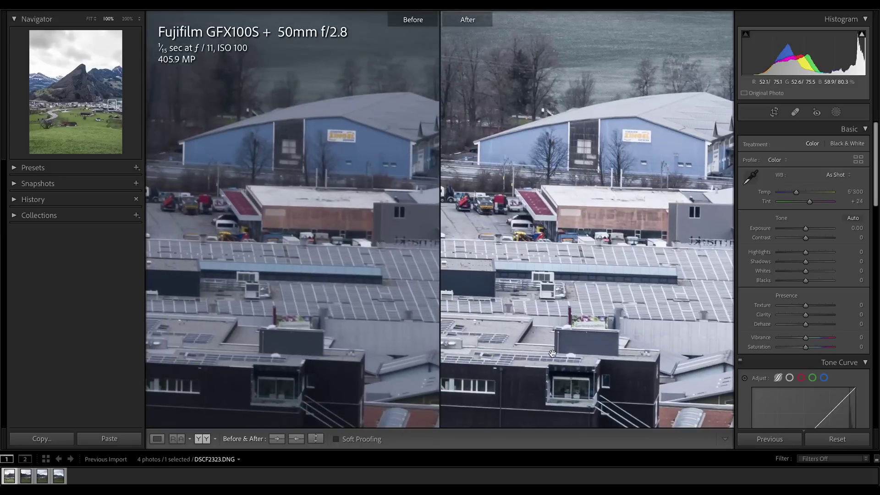
scroll(552, 353, "down", 6)
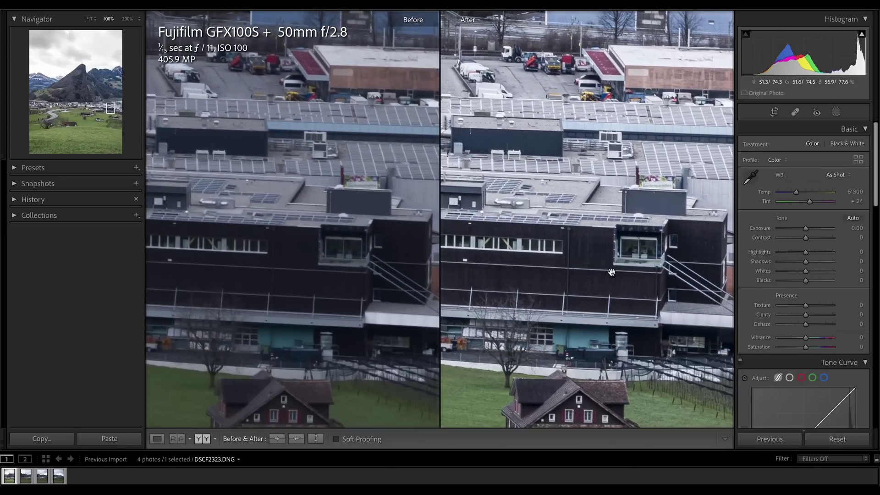
scroll(612, 272, "down", 2)
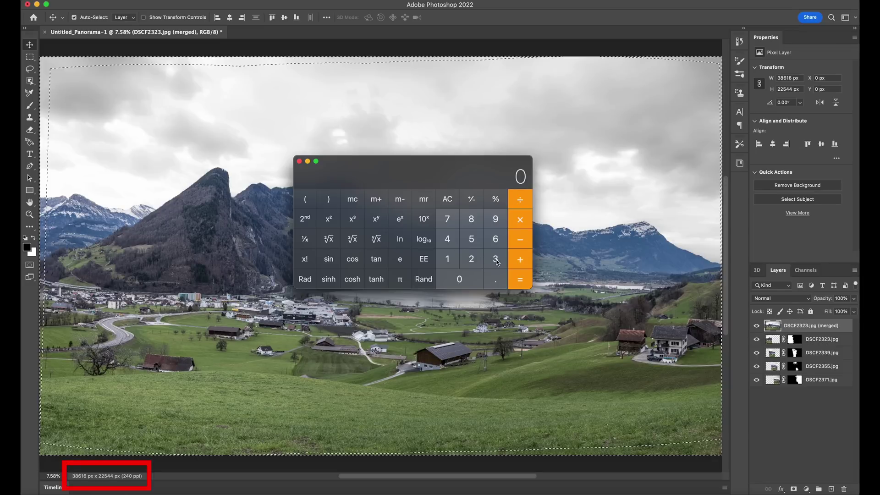
- Calculate the Photoshop panorama's size in megapixels by multiplying 38616 by 22544 and dividing the product by 1000000
type("38616")
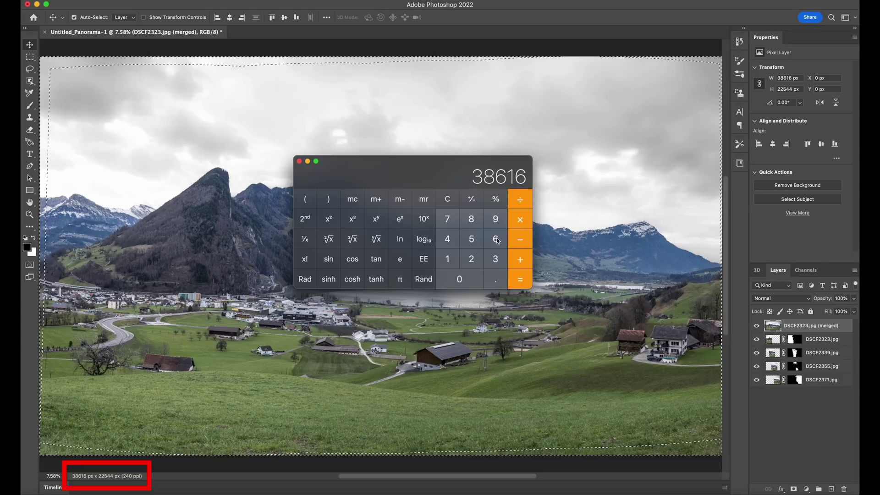
type("22544")
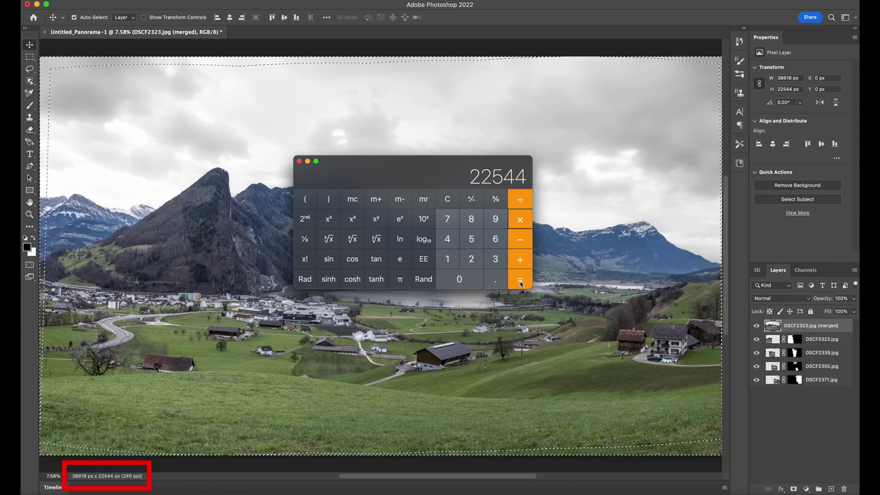
left_click(520, 283)
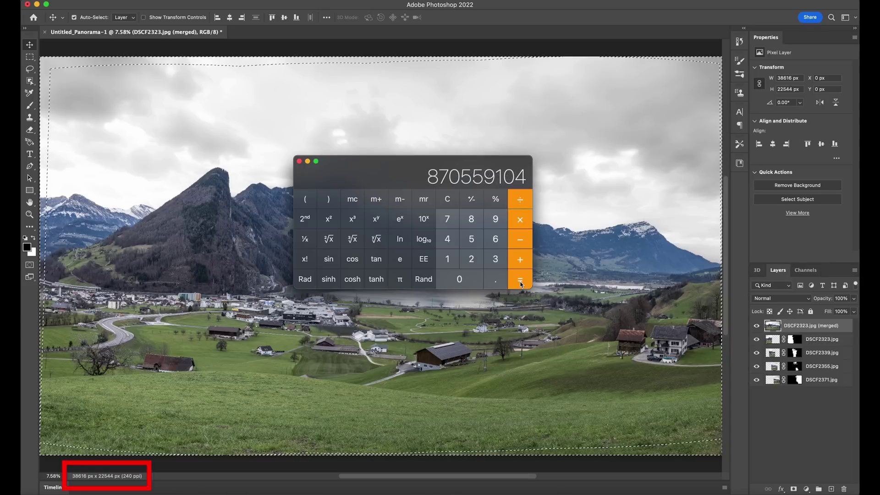
type("/1000000")
key("Return")
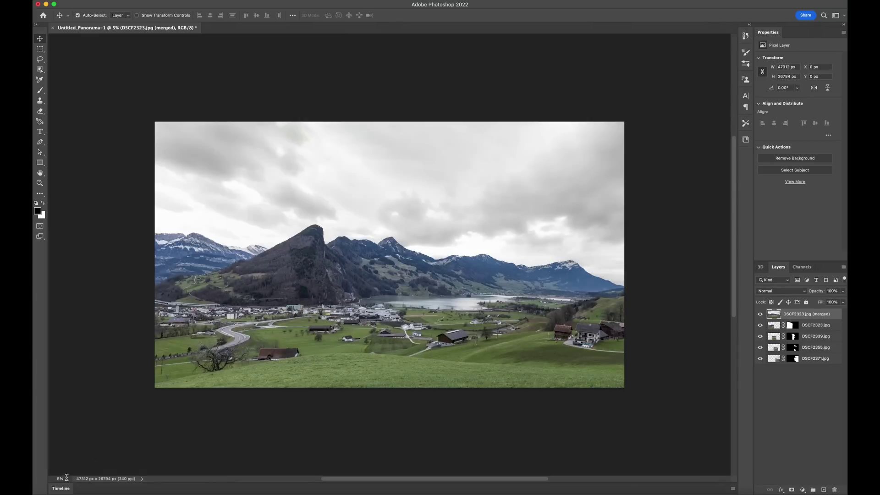
- Magnify the panorama to 100% and examine the wooded slopes, the lakeshore and the commercial buildings down to the orchard
left_click(66, 479)
type("100")
key("Return")
scroll(247, 428, "down", 3)
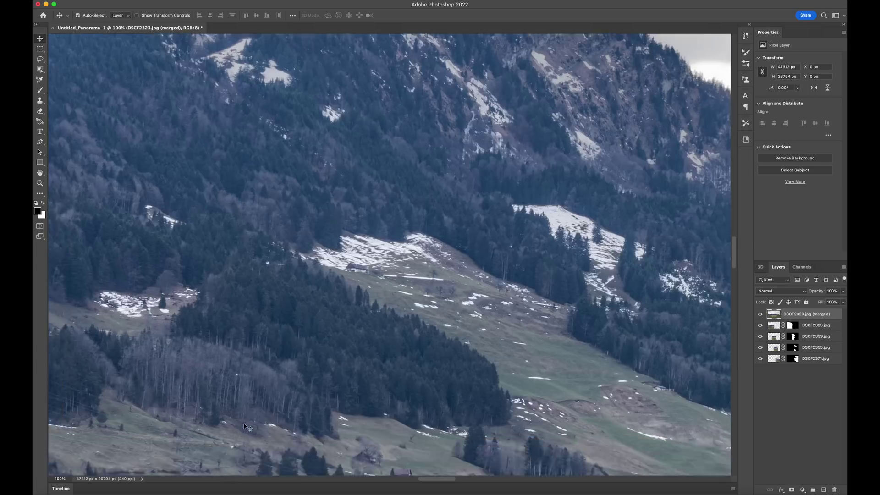
scroll(248, 428, "down", 10)
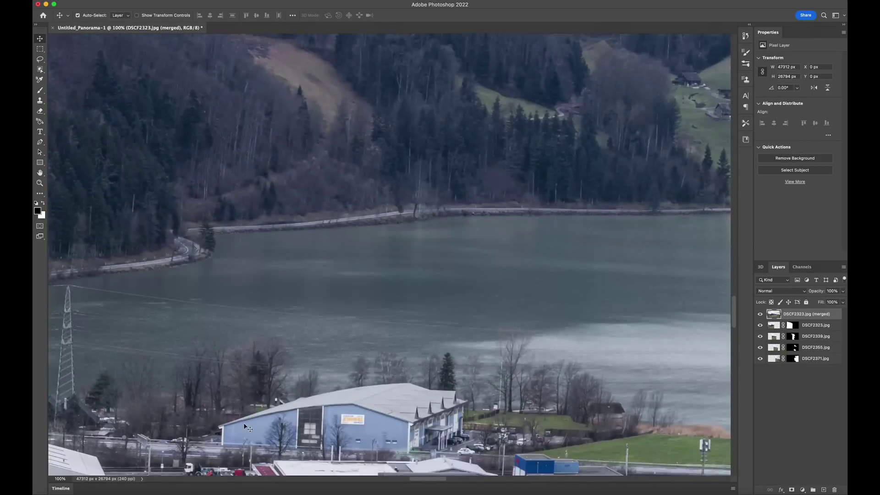
scroll(341, 377, "down", 8)
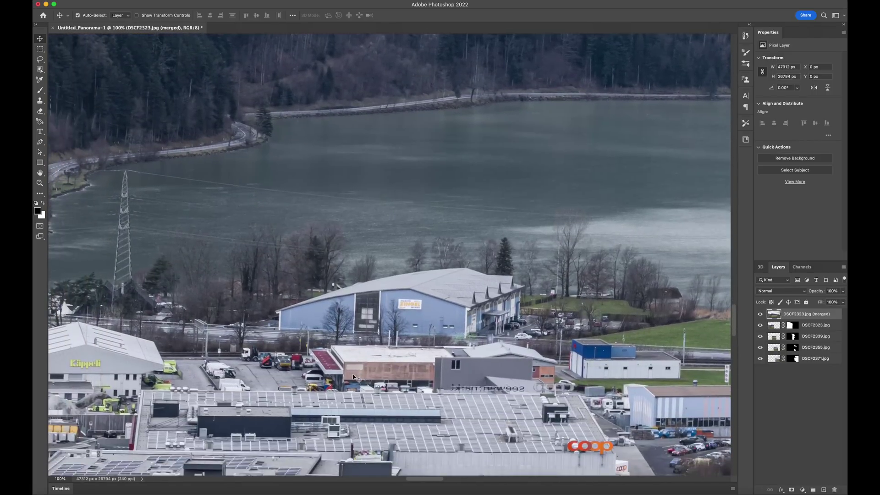
scroll(356, 378, "down", 8)
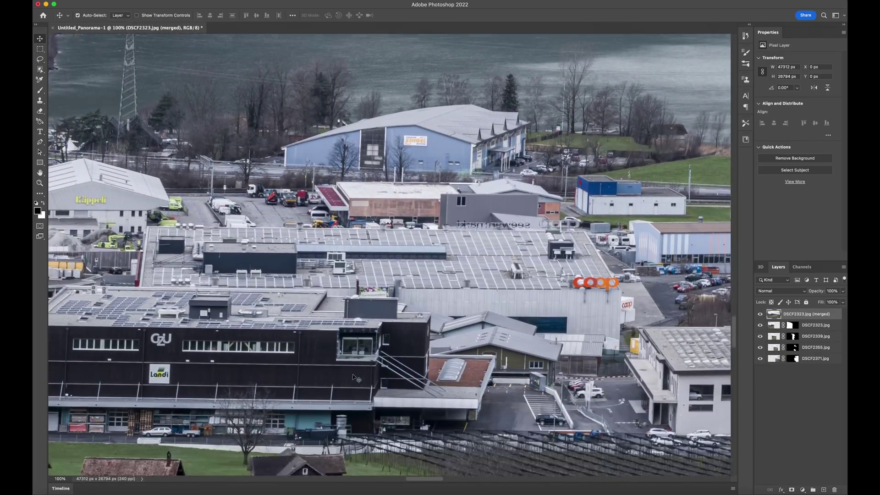
scroll(357, 379, "down", 8)
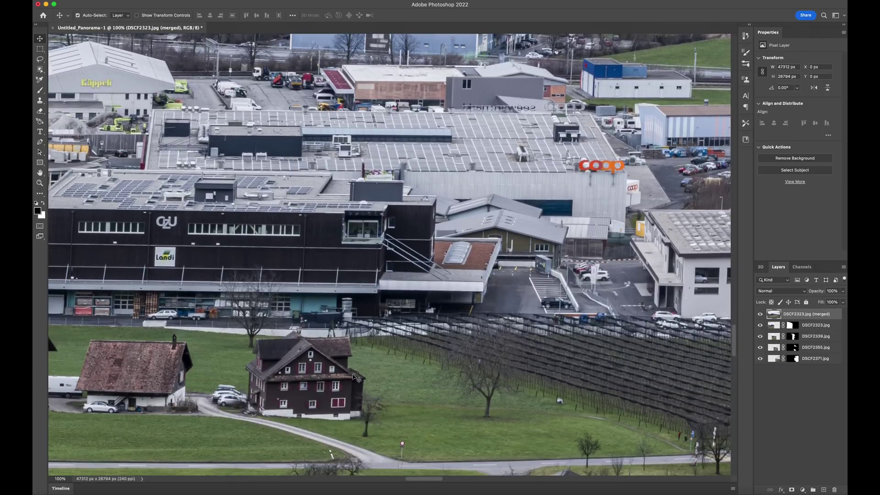
scroll(356, 379, "down", 8)
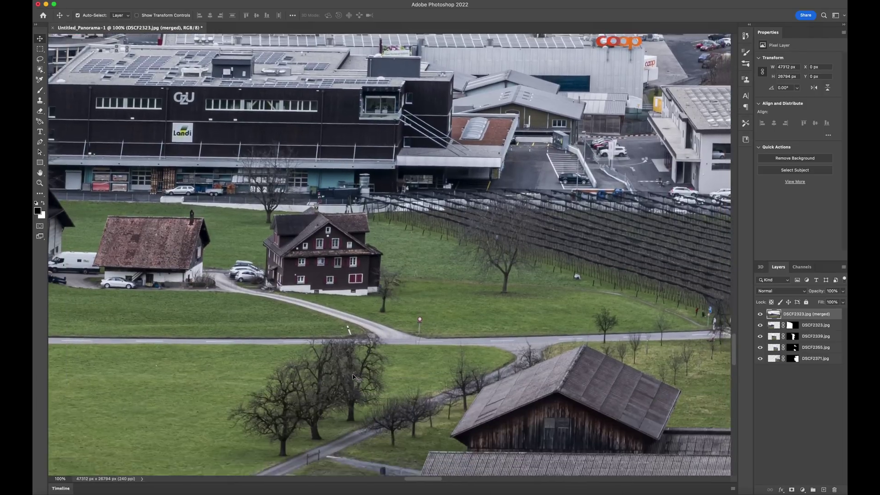
- Examine the panorama's long barn, the white buildings beyond the vineyard-like rows and the house beside the riding arena at 100%
scroll(356, 378, "down", 5)
scroll(356, 378, "right", 8)
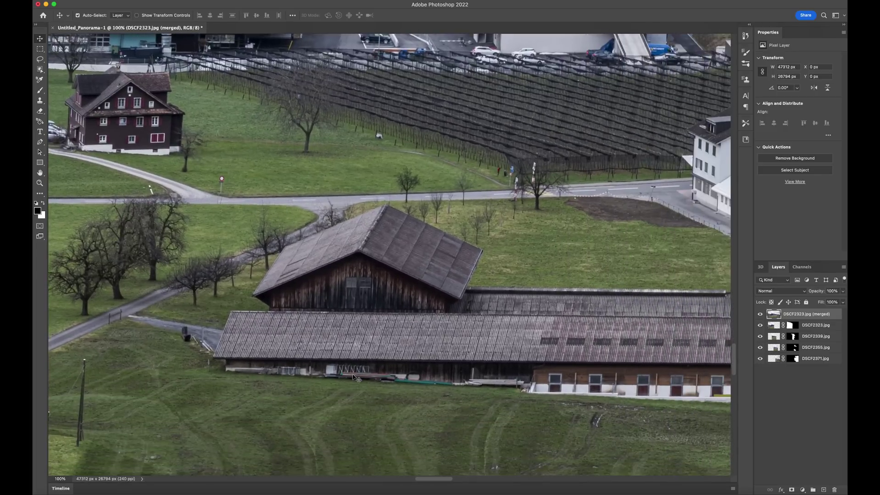
scroll(356, 378, "right", 10)
scroll(356, 379, "down", 1)
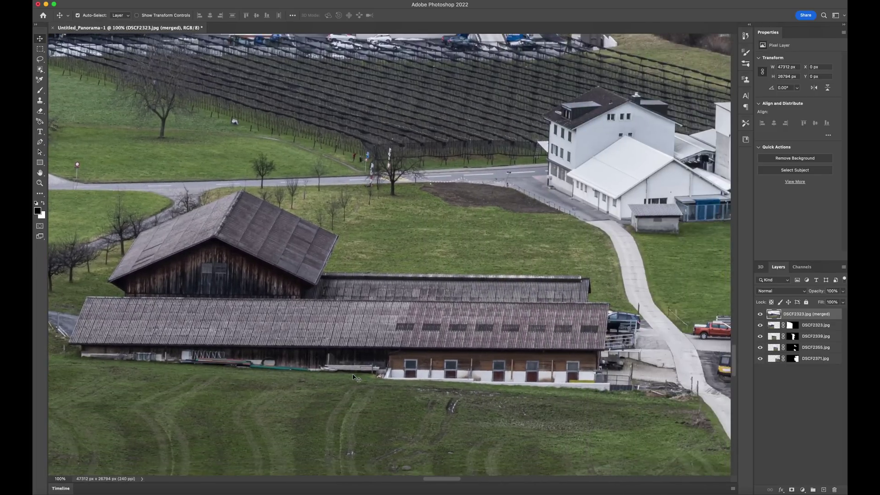
scroll(356, 379, "right", 15)
scroll(356, 379, "down", 1)
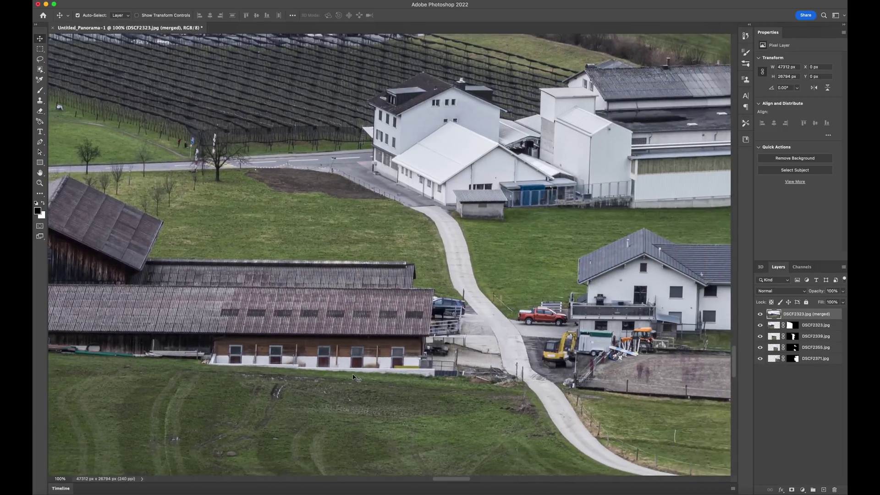
scroll(356, 378, "right", 14)
scroll(356, 379, "down", 2)
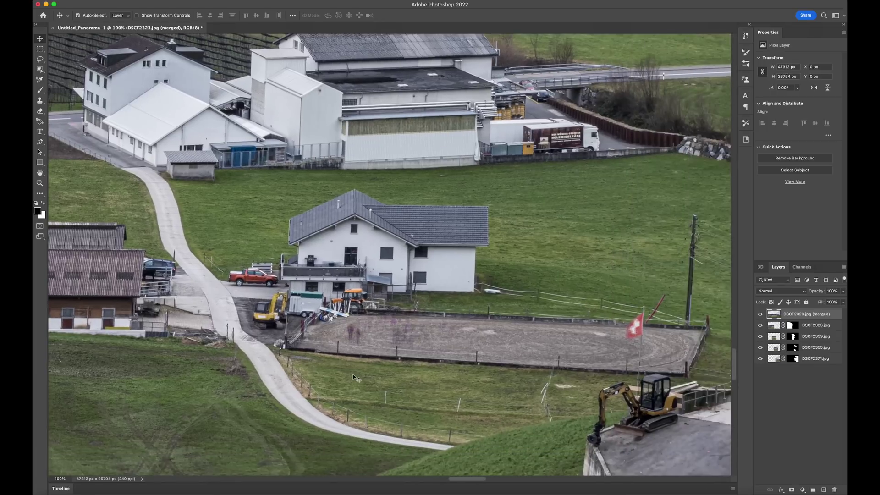
scroll(356, 378, "right", 6)
scroll(356, 379, "down", 1)
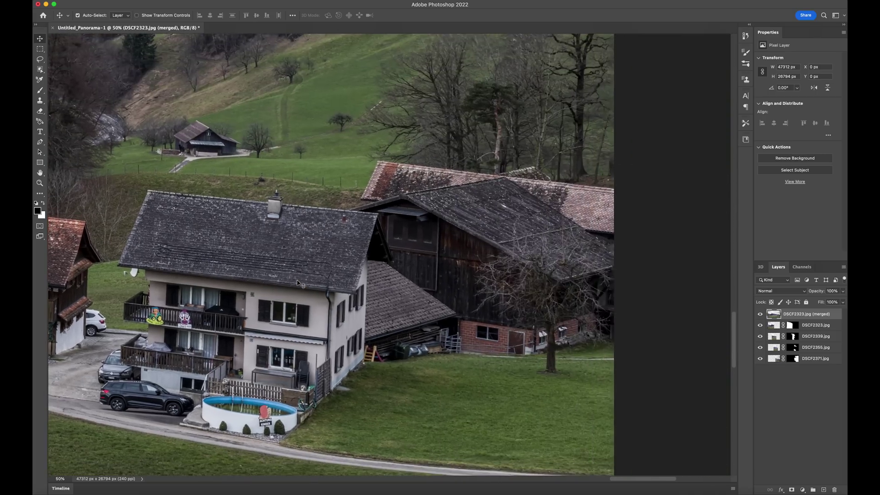
- Examine the panorama at 50%, from the farmhouse with the pool across the hillside to the large wooden barn
scroll(300, 283, "left", 15)
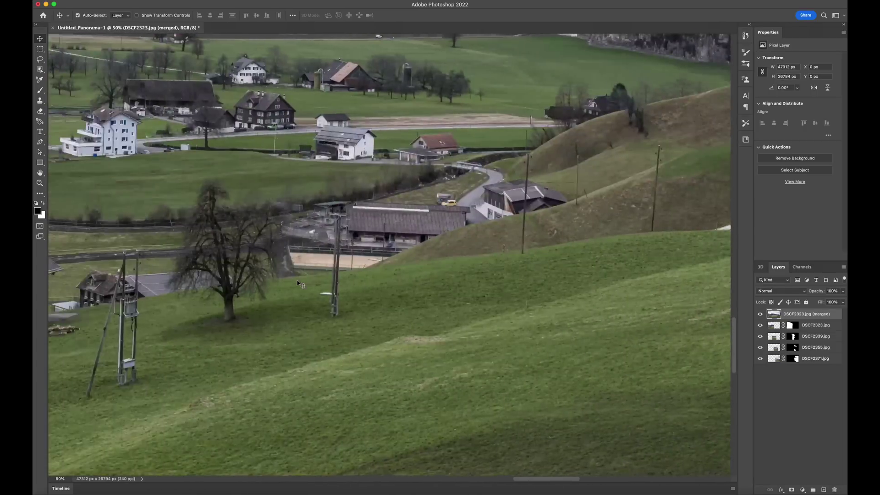
scroll(299, 283, "left", 15)
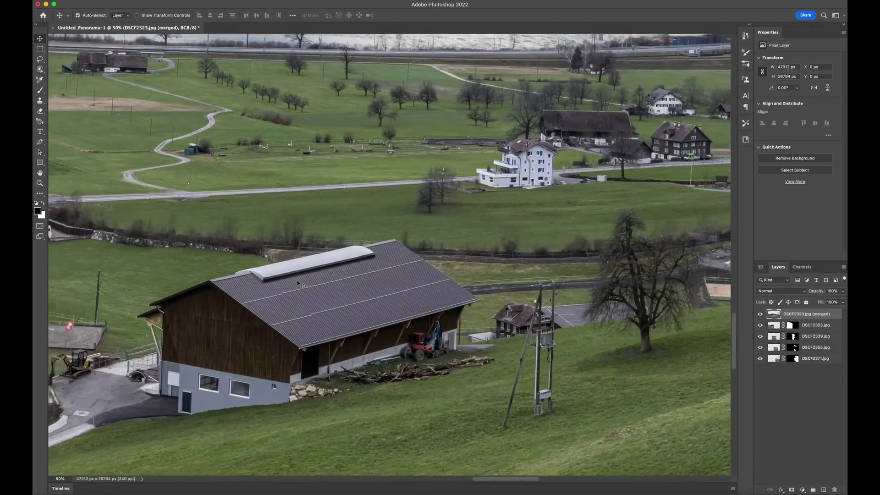
scroll(299, 283, "up", 3)
scroll(299, 283, "down", 5)
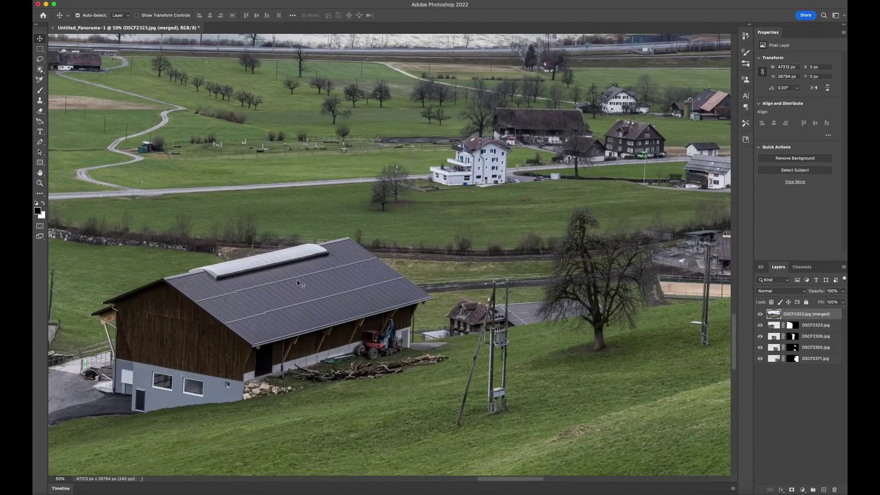
scroll(300, 283, "left", 5)
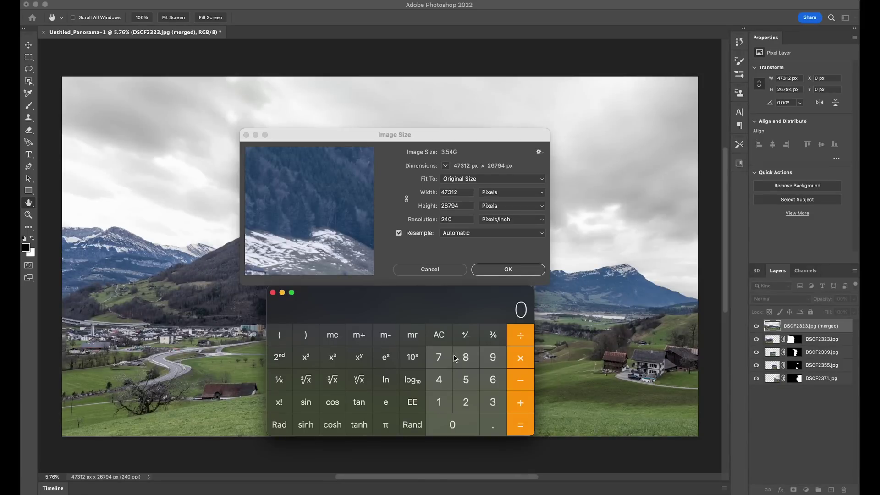
- Calculate the panorama's total pixel count by multiplying its width of 47312 by its height of 26794 in the calculator
left_click(440, 382)
left_click(444, 360)
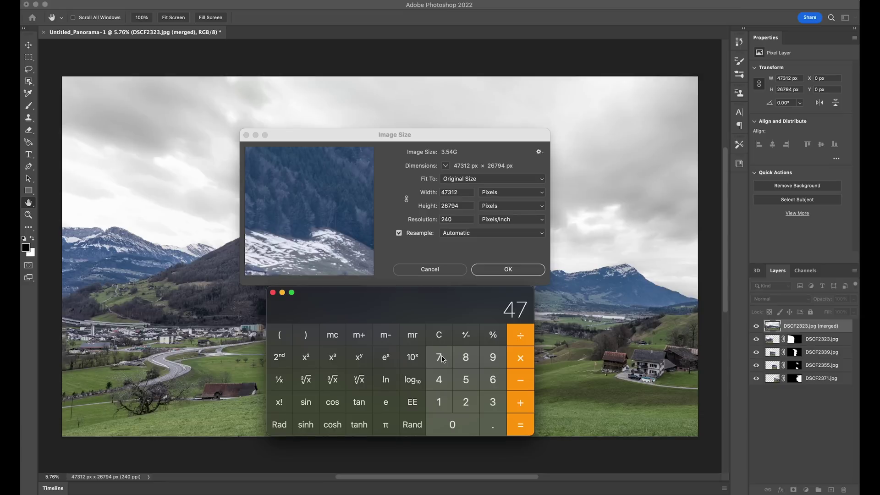
left_click(493, 402)
left_click(440, 403)
left_click(466, 404)
left_click(523, 360)
left_click(466, 404)
left_click(494, 385)
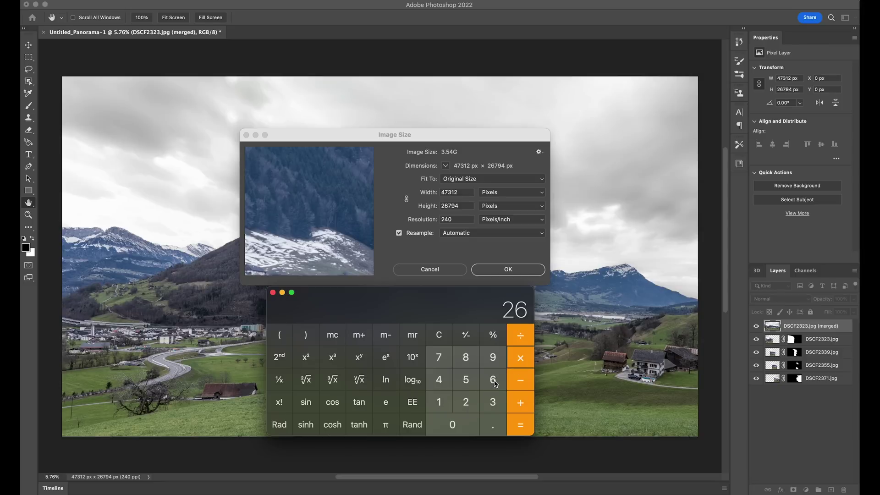
left_click(439, 360)
left_click(493, 358)
left_click(439, 381)
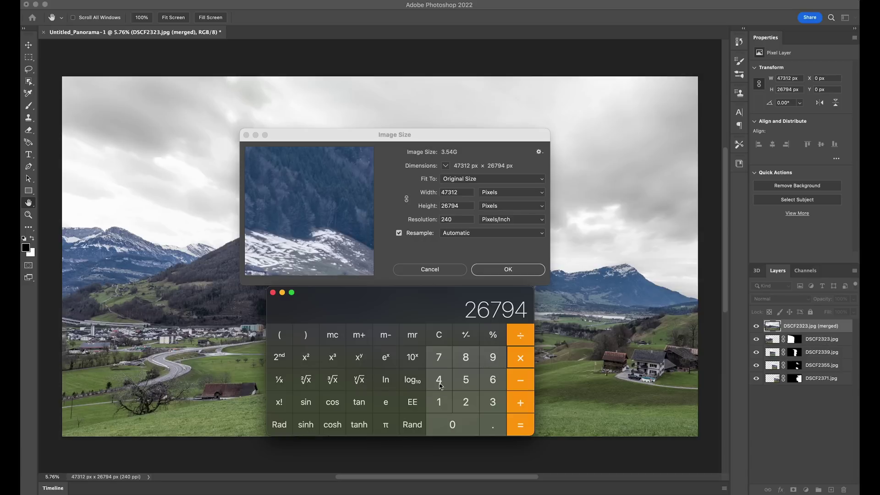
left_click(526, 431)
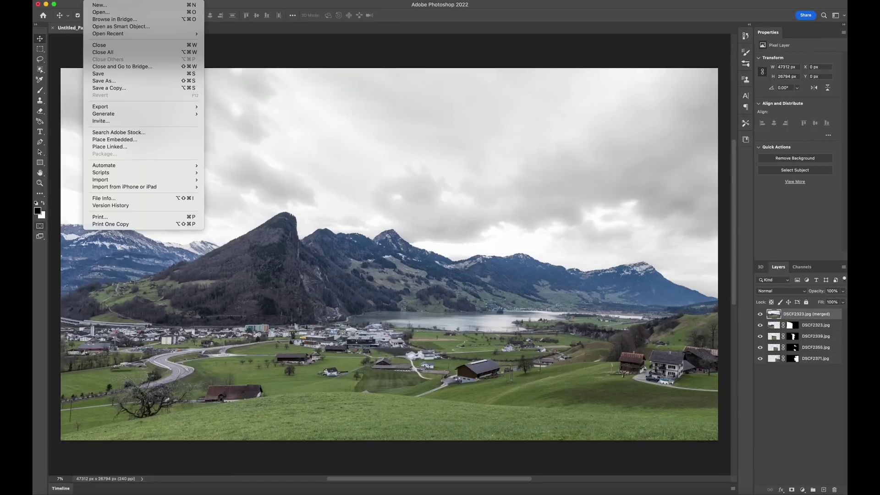
- Quick-export the merged panorama as a JPG named GigapixelPanorama to the Desktop
mouse_move(183, 106)
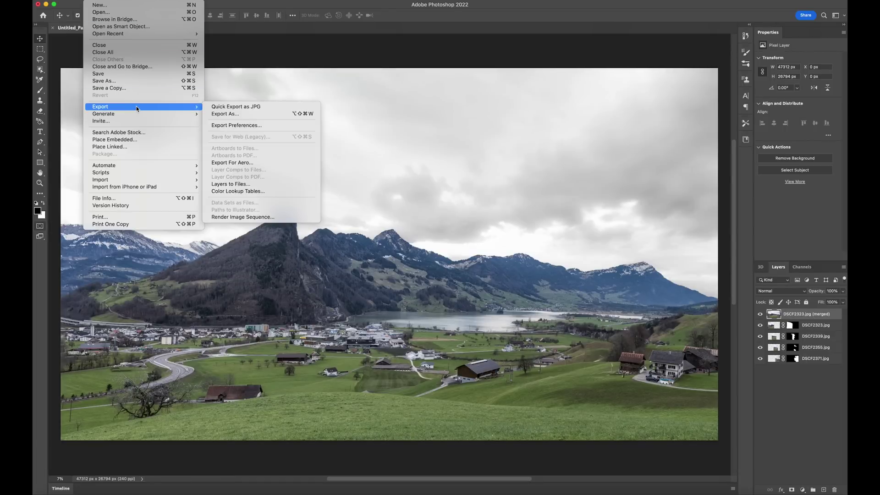
left_click(236, 106)
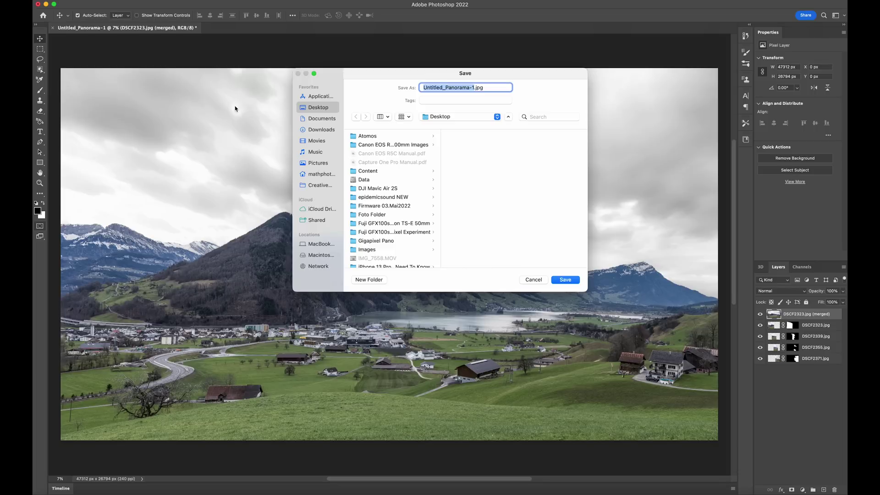
type("GigapixelPanorama")
left_click(565, 280)
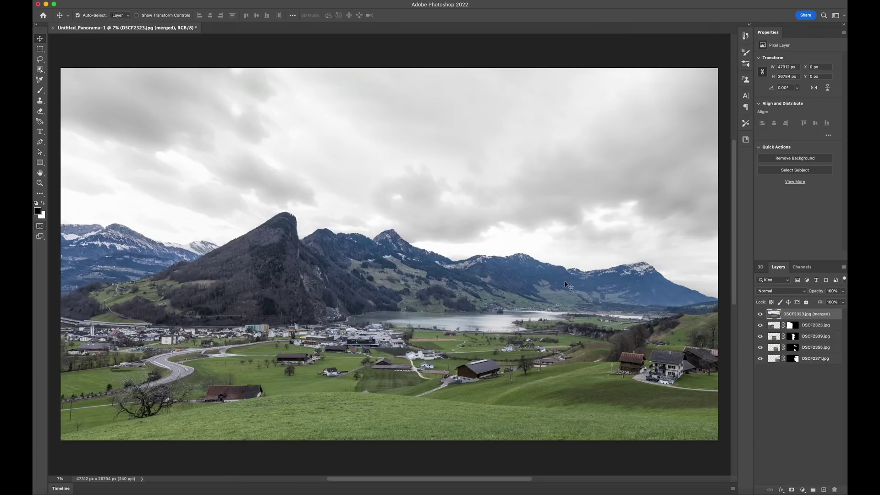